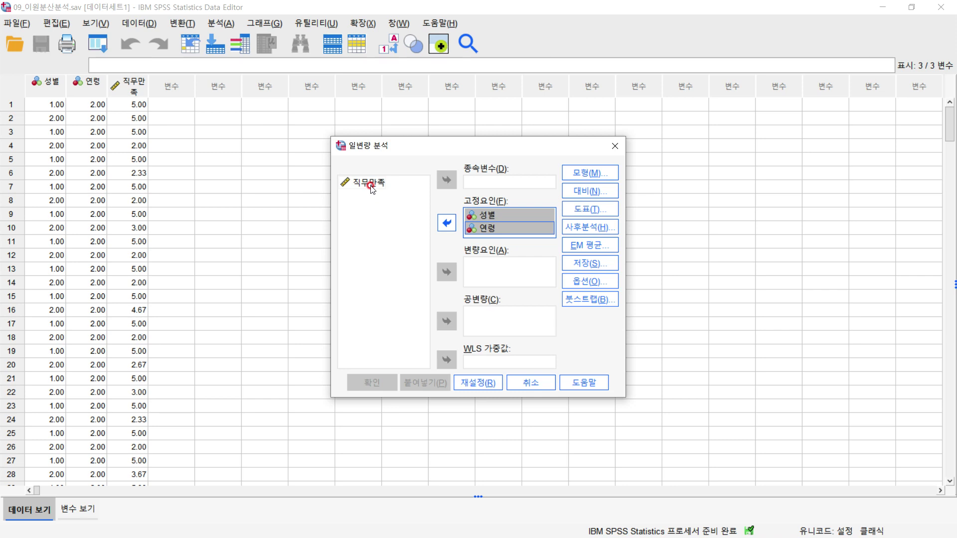
- Assign 직무만족 as the dependent variable and enable 기술통계량 and 효과크기 추정값 in the univariate options
click(447, 181)
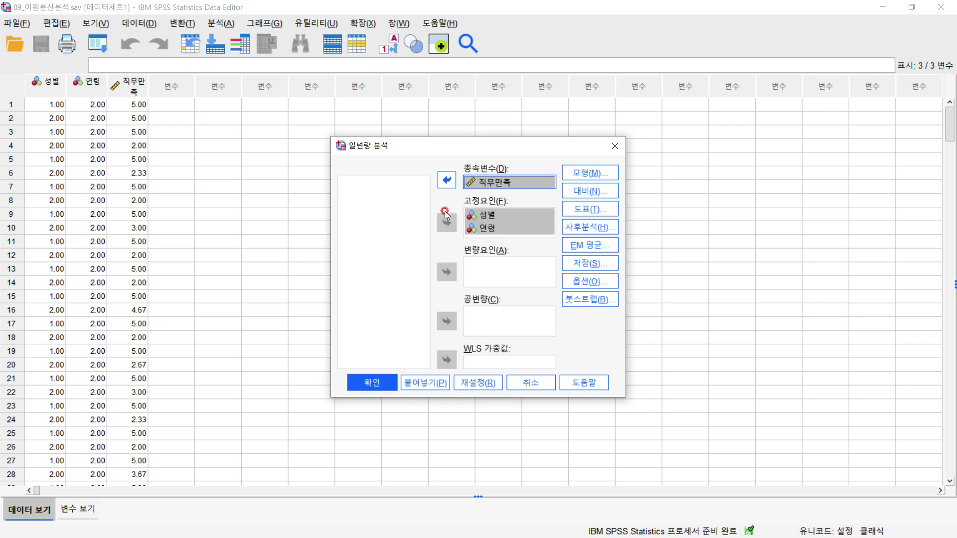
click(579, 282)
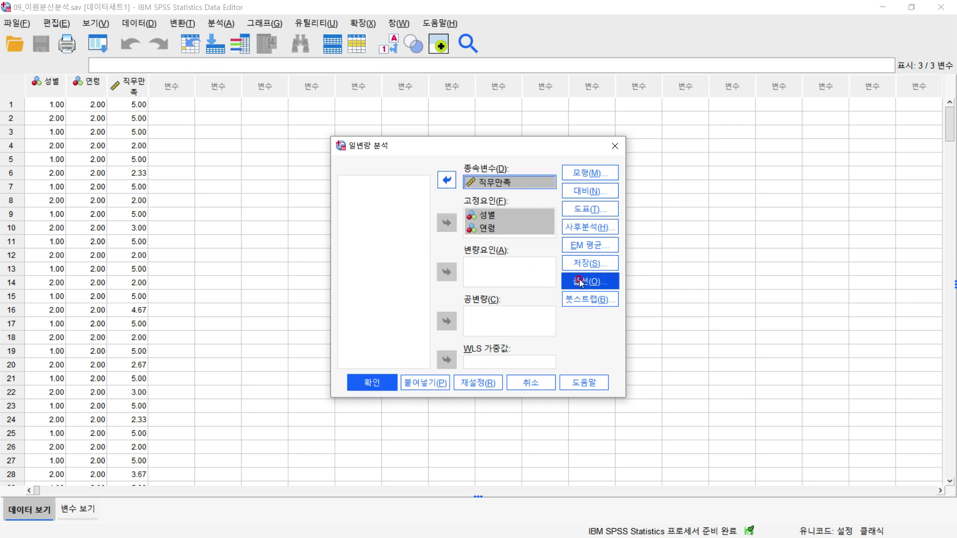
click(375, 140)
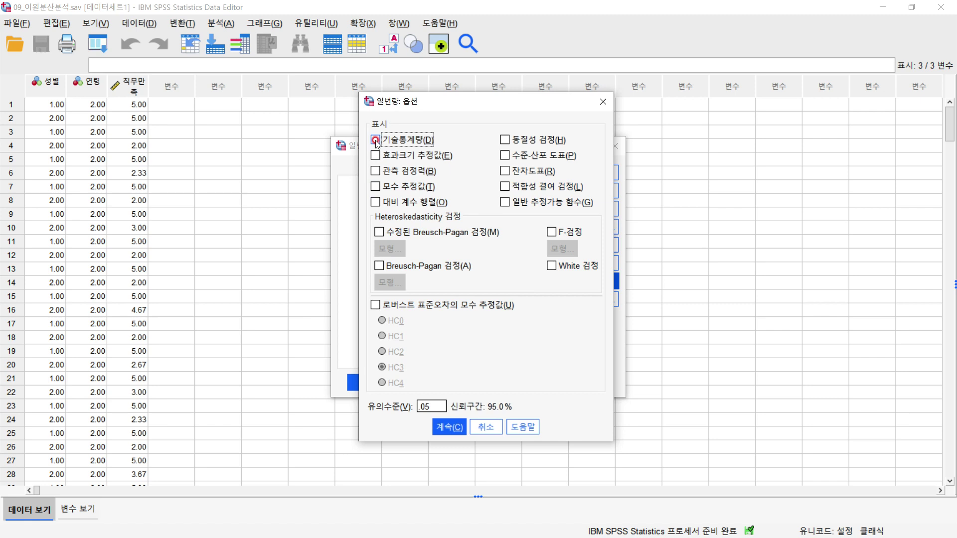
click(375, 155)
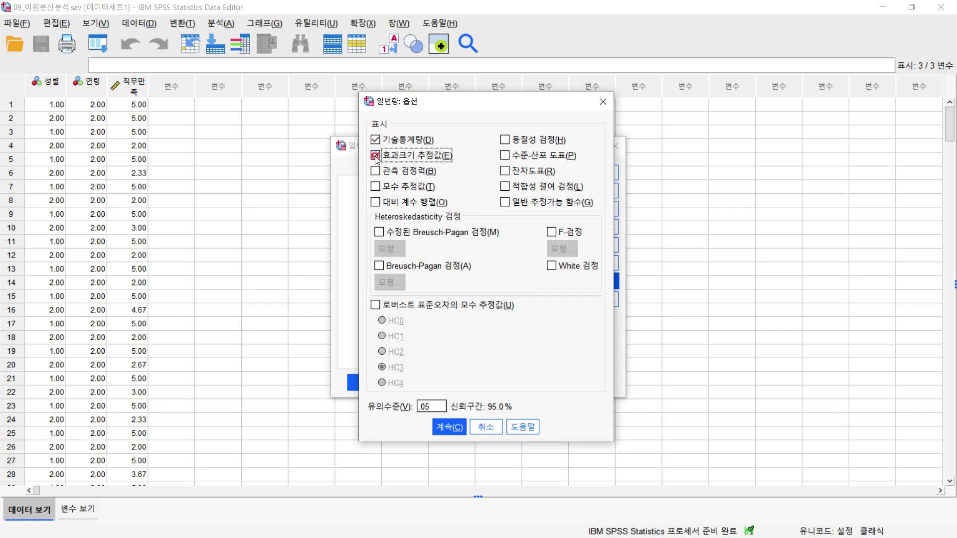
click(449, 423)
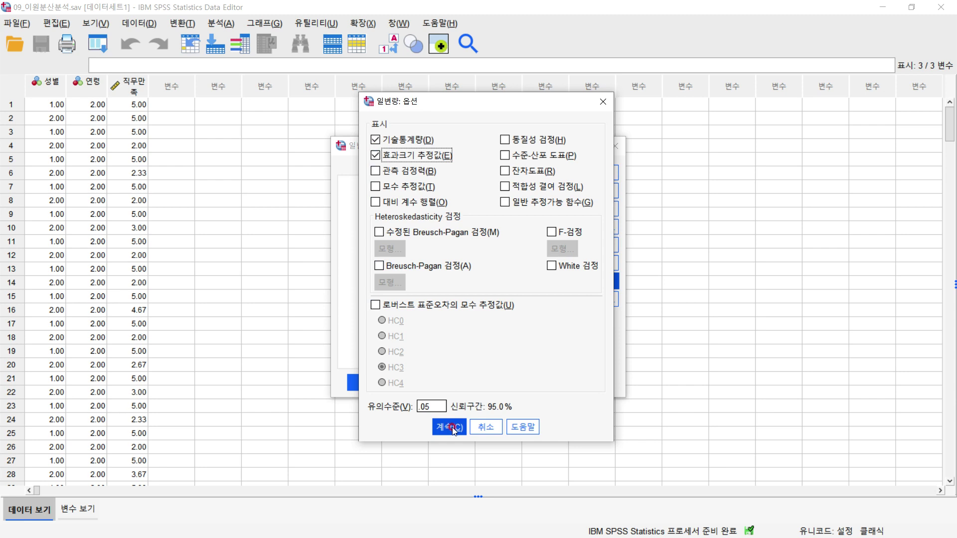
click(451, 426)
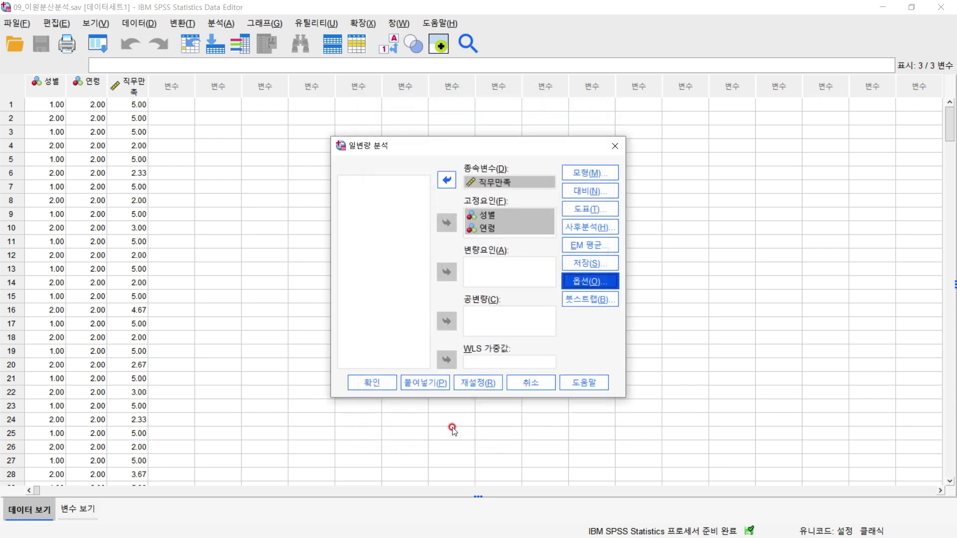
- Add a 성별*연령 profile plot with 성별 on the horizontal axis and 연령 as separate lines, and run the analysis
click(599, 210)
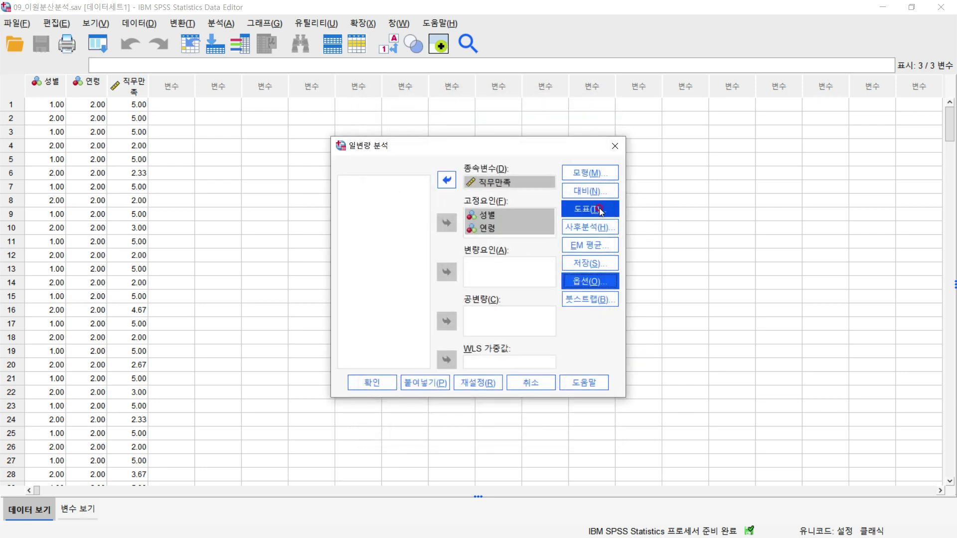
click(389, 125)
click(477, 122)
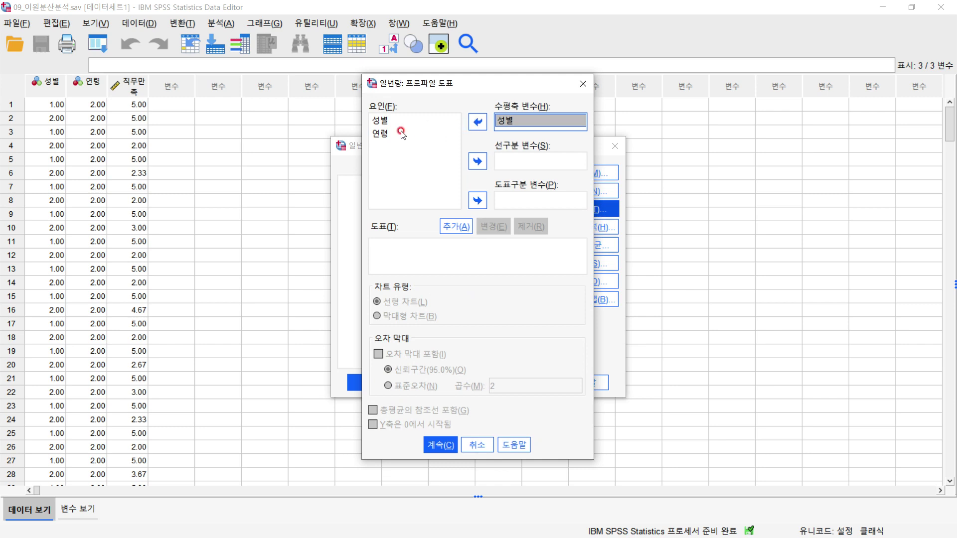
click(382, 133)
click(477, 161)
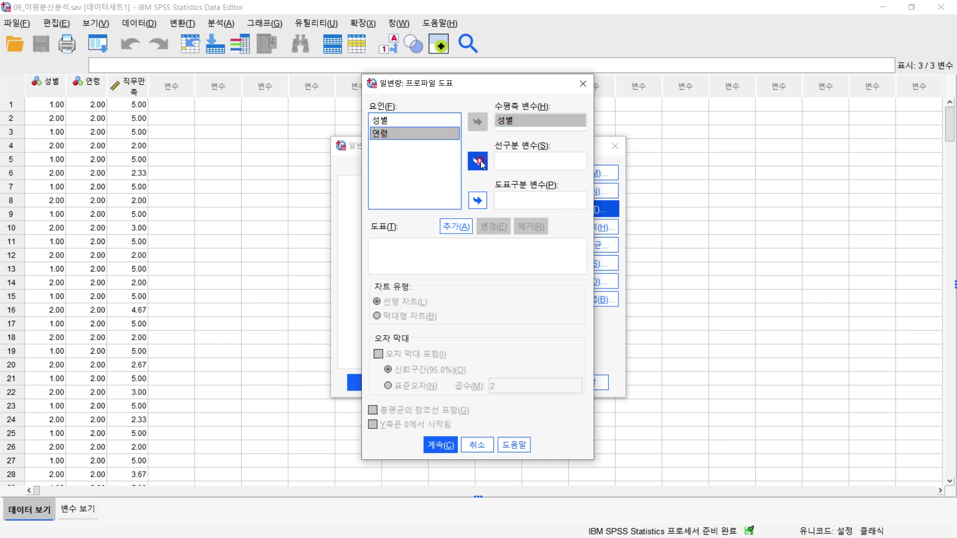
click(457, 222)
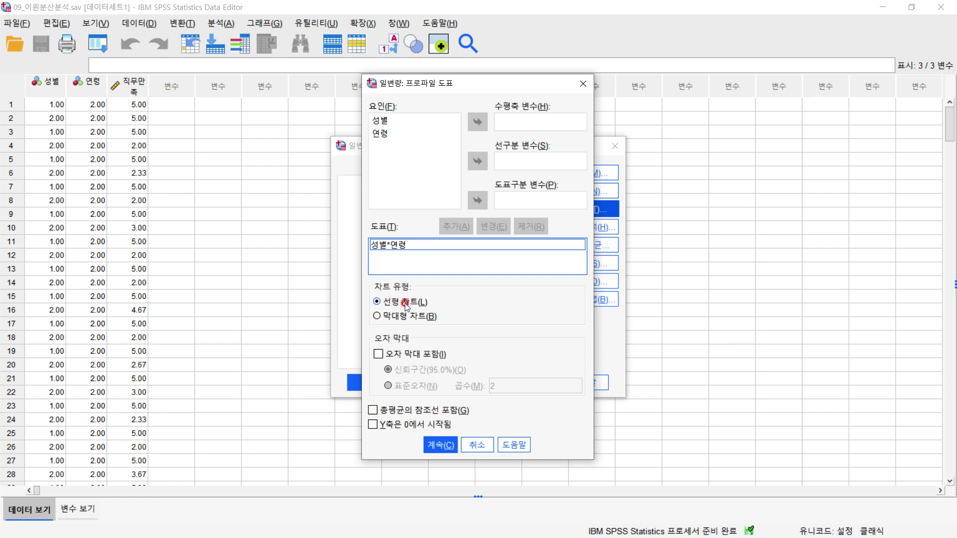
click(440, 443)
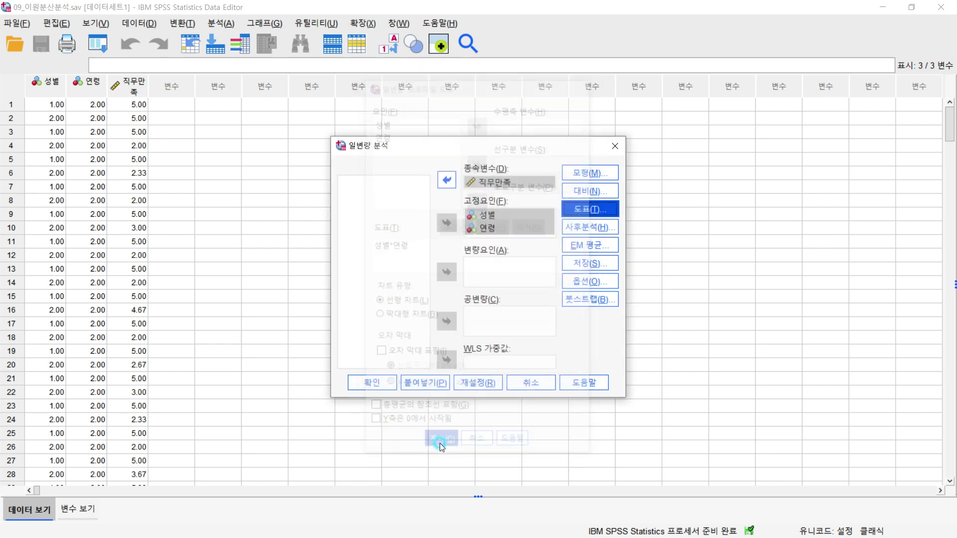
click(372, 386)
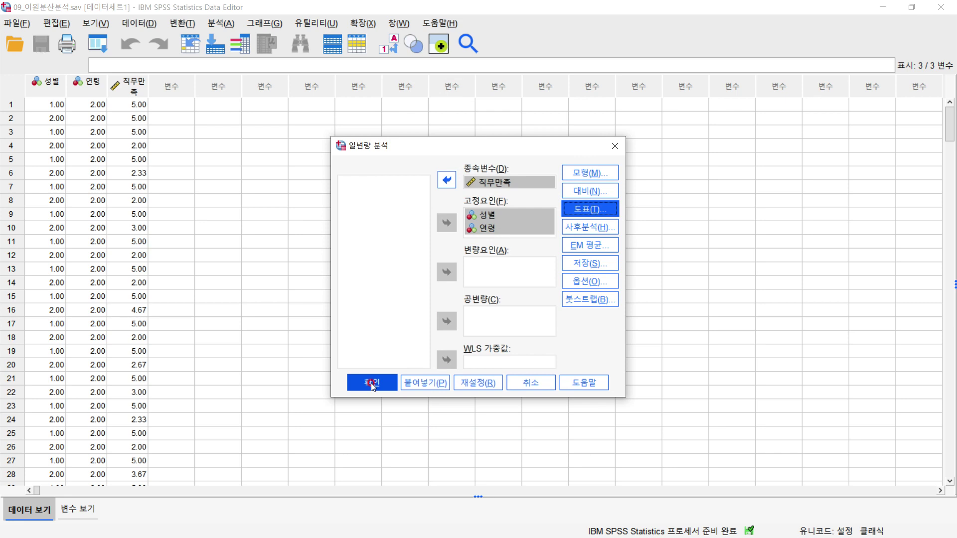
click(371, 384)
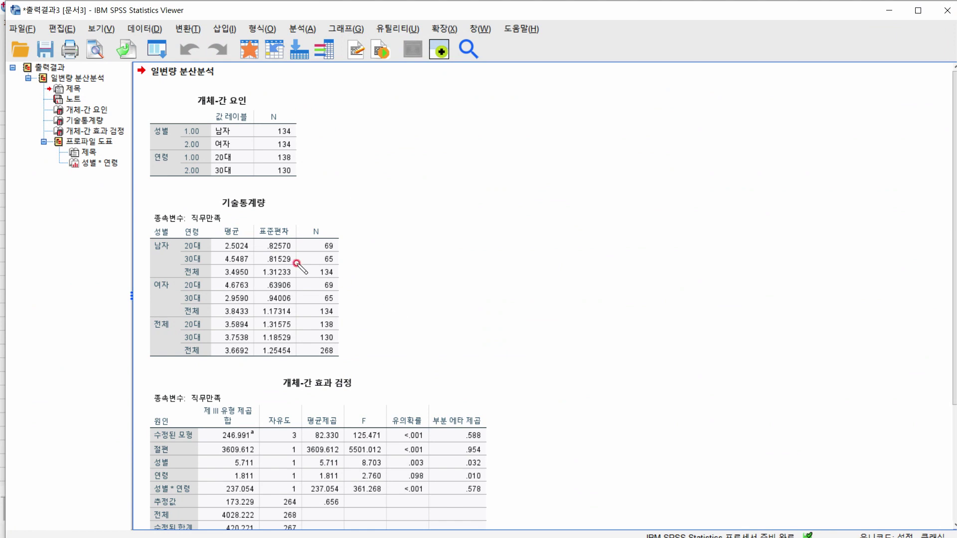
- Examine the 기술통계량 table, comparing the 직무만족 means of the 20대 and 30대 groups within each gender
drag(222, 210, 271, 210)
mouse_move(160, 261)
mouse_down()
mouse_move(177, 238)
mouse_move(161, 259)
mouse_move(234, 264)
mouse_move(241, 251)
mouse_move(219, 264)
mouse_move(227, 251)
mouse_up()
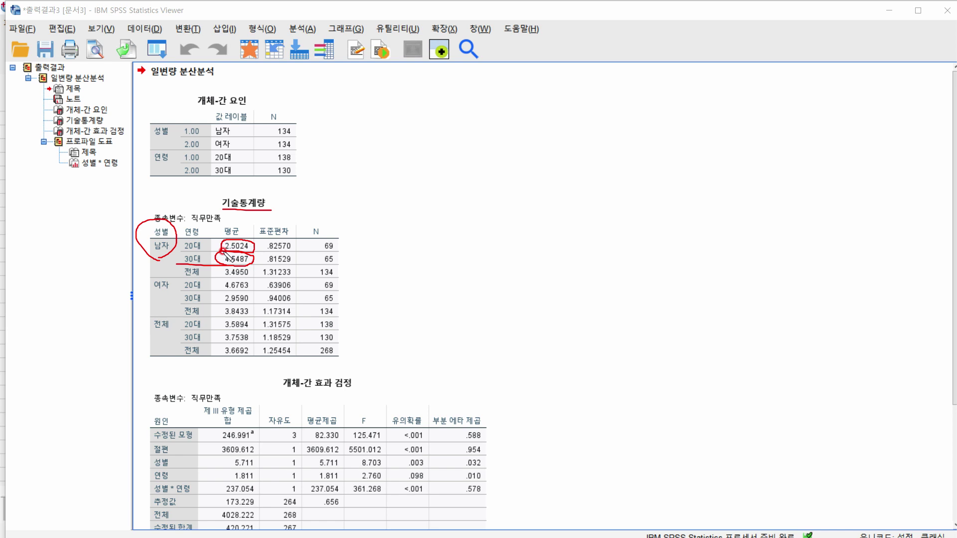
mouse_move(175, 291)
mouse_down()
mouse_move(140, 286)
mouse_move(175, 284)
mouse_move(165, 293)
mouse_up()
mouse_move(203, 288)
mouse_down()
mouse_move(184, 282)
mouse_move(249, 290)
mouse_move(253, 299)
mouse_up()
click(253, 300)
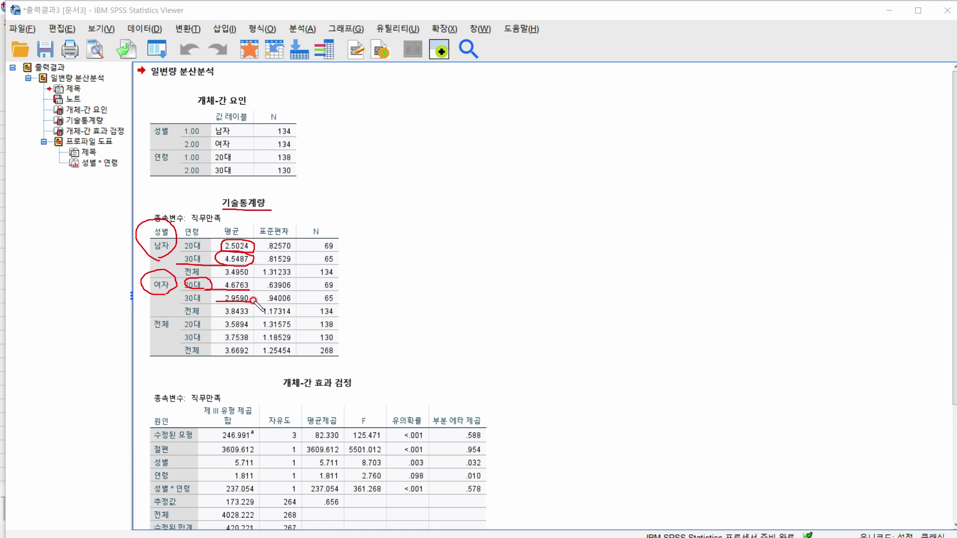
key(e)
- Examine the 개체-간 효과 검정 table for the significance of the 성별*연령 interaction and the 성별 and 연령 main effects
scroll(484, 297, down, 2)
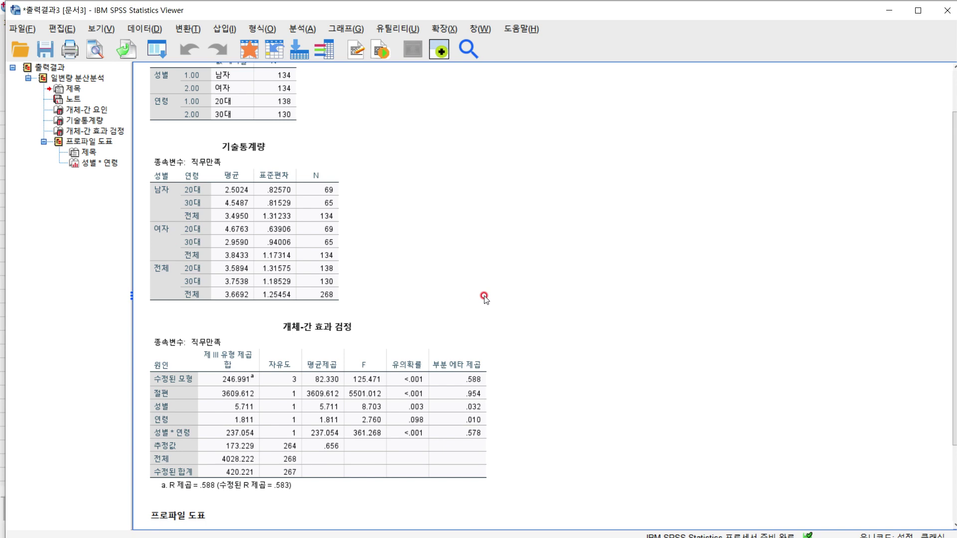
scroll(484, 298, down, 2)
click(479, 351)
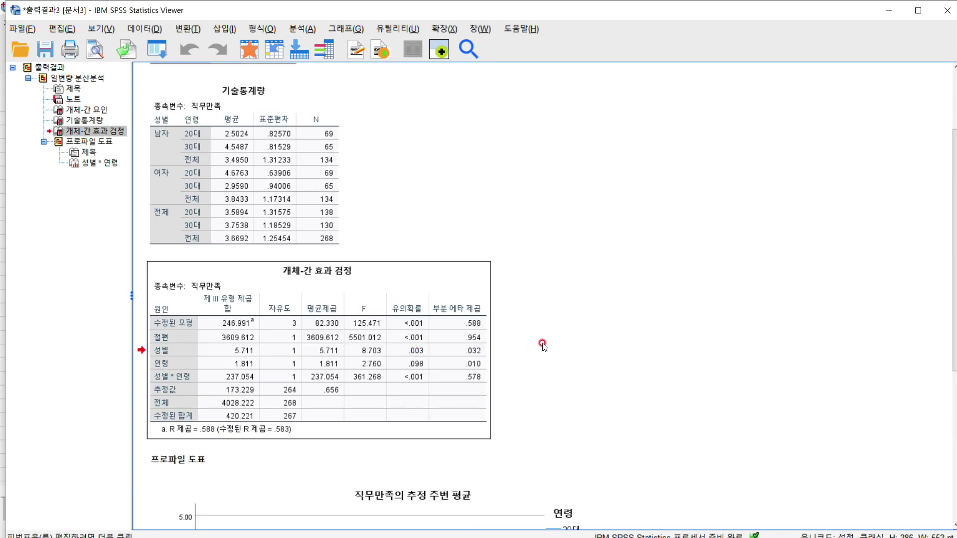
key(ctrl+2)
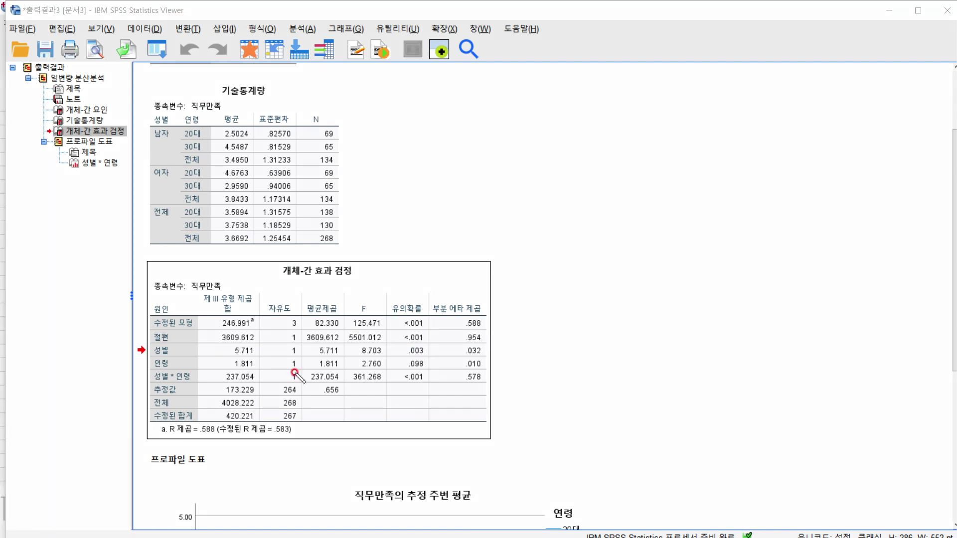
mouse_move(188, 387)
mouse_down()
mouse_move(149, 394)
mouse_move(159, 366)
mouse_move(206, 373)
mouse_move(184, 386)
mouse_up()
mouse_move(427, 384)
mouse_down()
mouse_move(392, 386)
mouse_move(422, 384)
mouse_up()
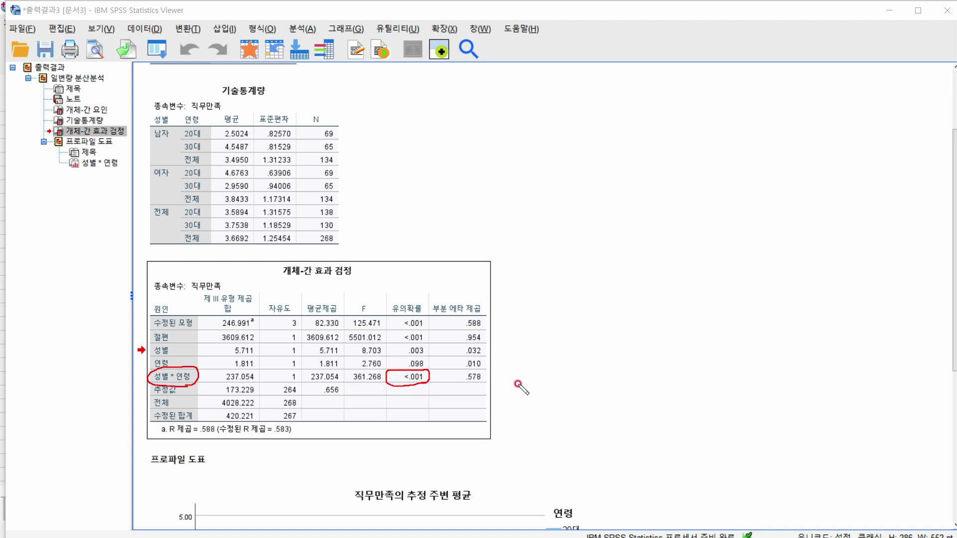
mouse_move(527, 377)
mouse_down()
mouse_move(529, 385)
mouse_move(550, 379)
mouse_up()
mouse_move(152, 355)
mouse_down()
mouse_move(169, 350)
mouse_move(159, 366)
mouse_move(173, 364)
mouse_up()
mouse_move(429, 357)
mouse_down()
mouse_move(417, 357)
mouse_move(422, 370)
mouse_up()
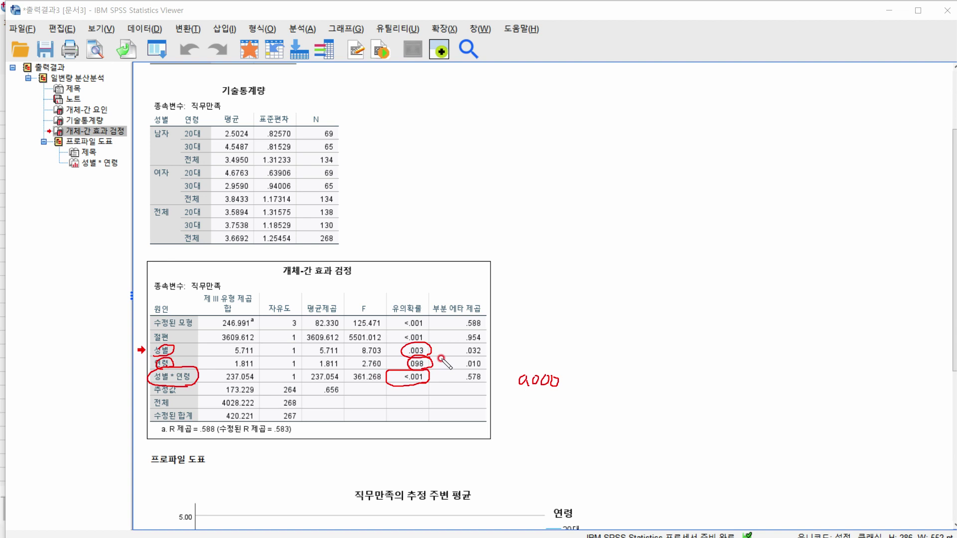
key(Escape)
- Examine the 성별*연령 profile plot, comparing the male and female means on the 20대 and 30대 lines
scroll(496, 316, down, 6)
click(744, 317)
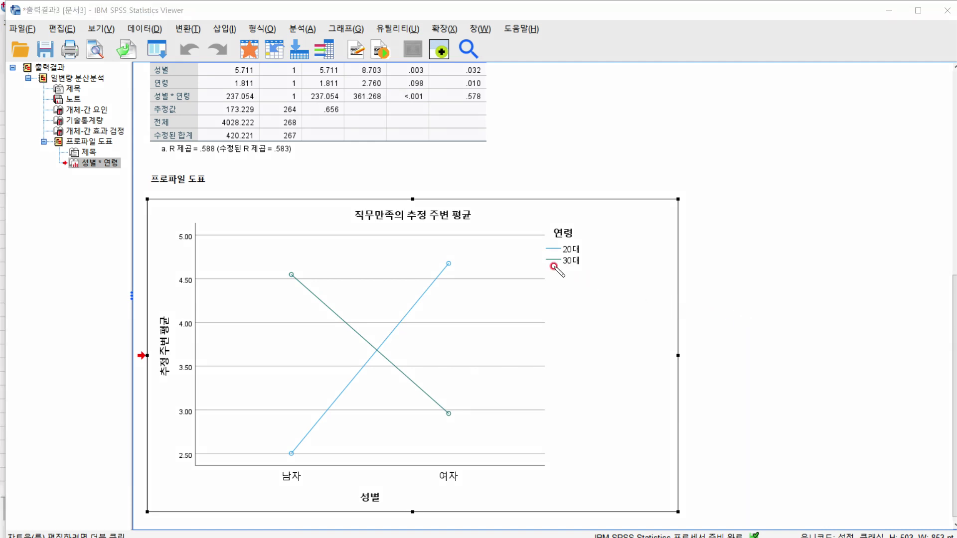
drag(541, 255, 579, 254)
mouse_move(454, 273)
mouse_down()
mouse_move(457, 253)
mouse_move(451, 279)
mouse_up()
mouse_move(292, 470)
mouse_down()
mouse_move(304, 454)
mouse_move(294, 468)
mouse_up()
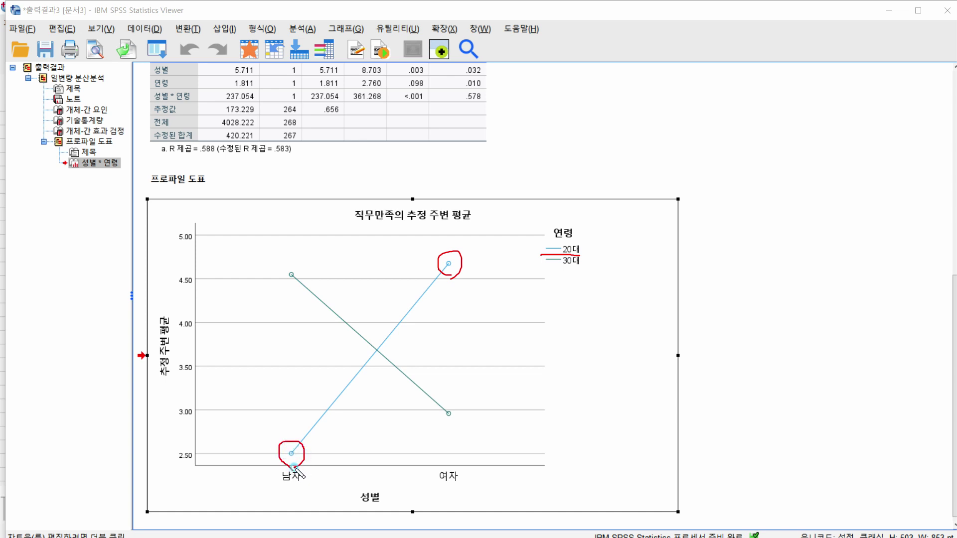
drag(545, 266, 582, 267)
drag(291, 286, 305, 282)
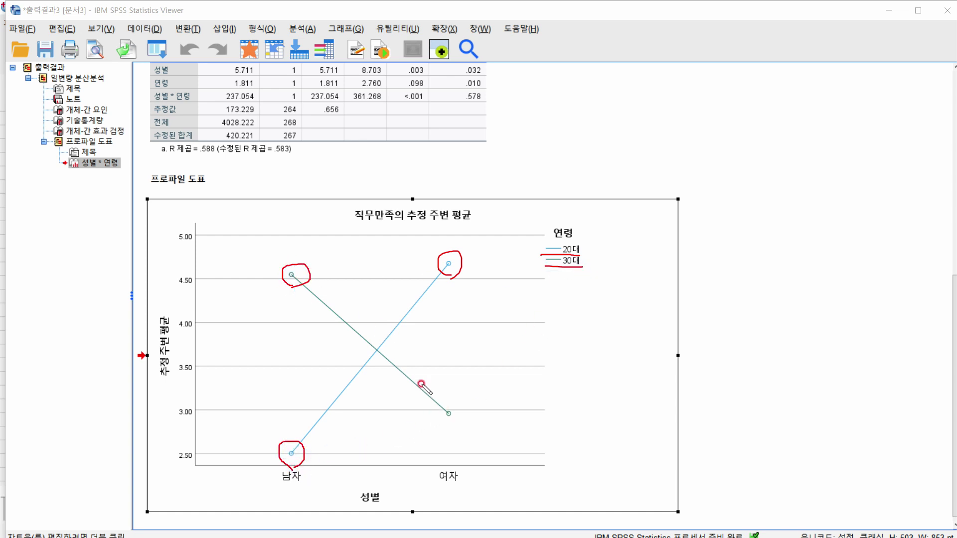
mouse_move(457, 403)
mouse_down()
mouse_move(462, 412)
mouse_move(450, 422)
mouse_up()
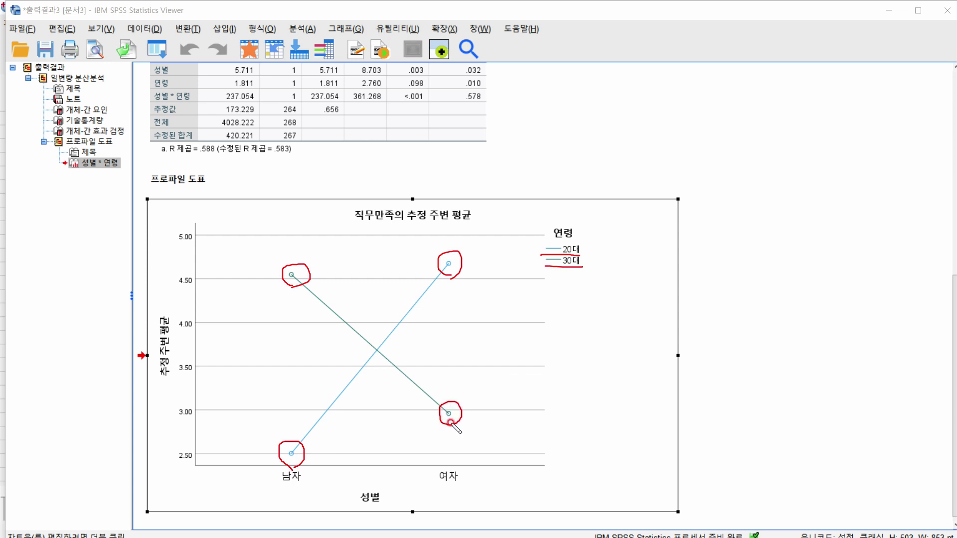